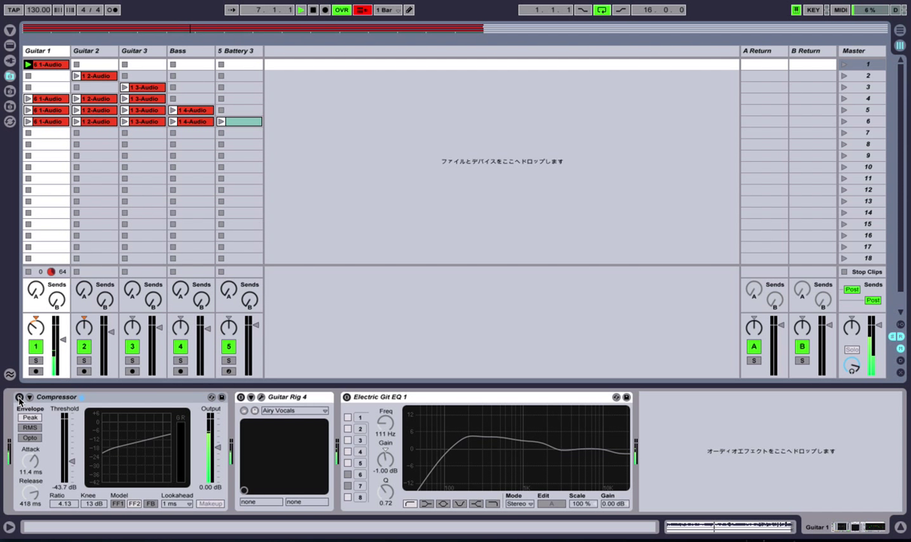
Turn on the Compressor and Electric Git EQ 1 devices on the Guitar 1 track.
click(19, 397)
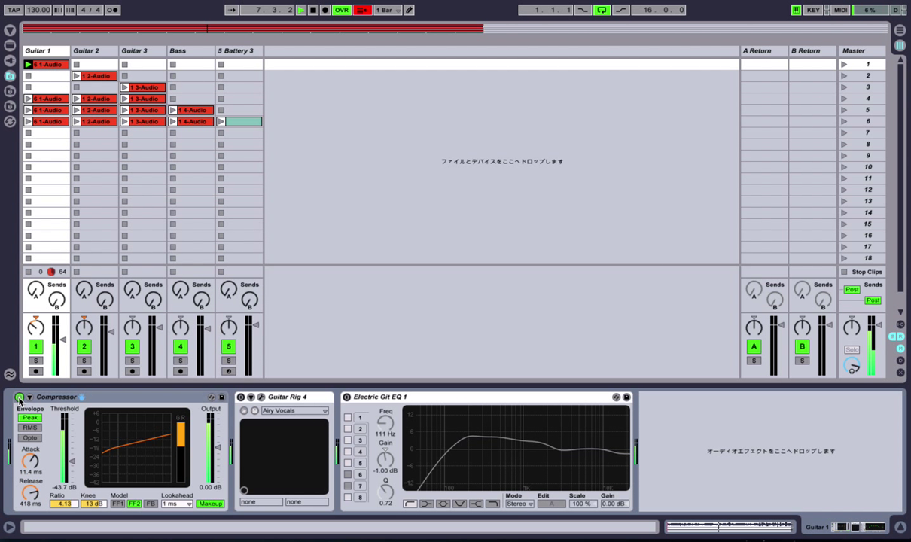
click(346, 397)
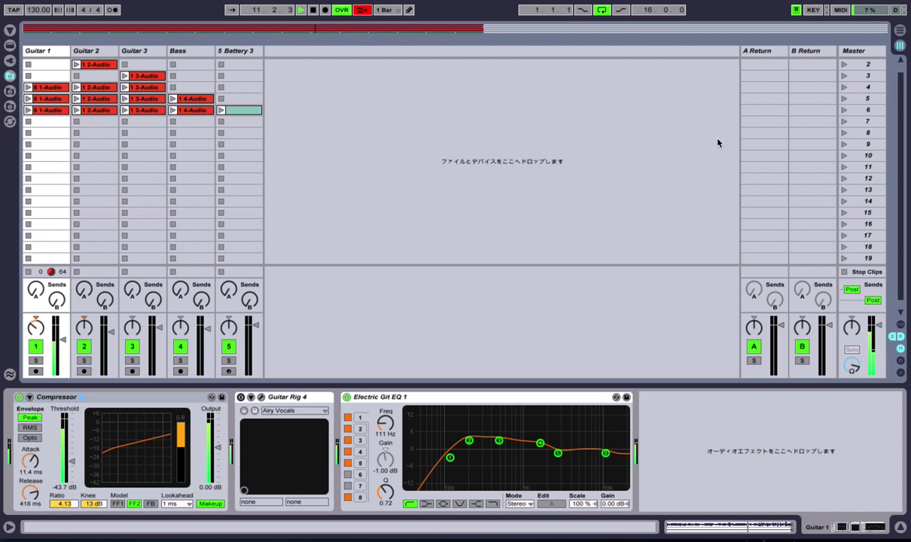
Launch scene 2 and turn on the Compressor, Gate and Electric Git EQ 2 on the Guitar 2 track.
click(88, 51)
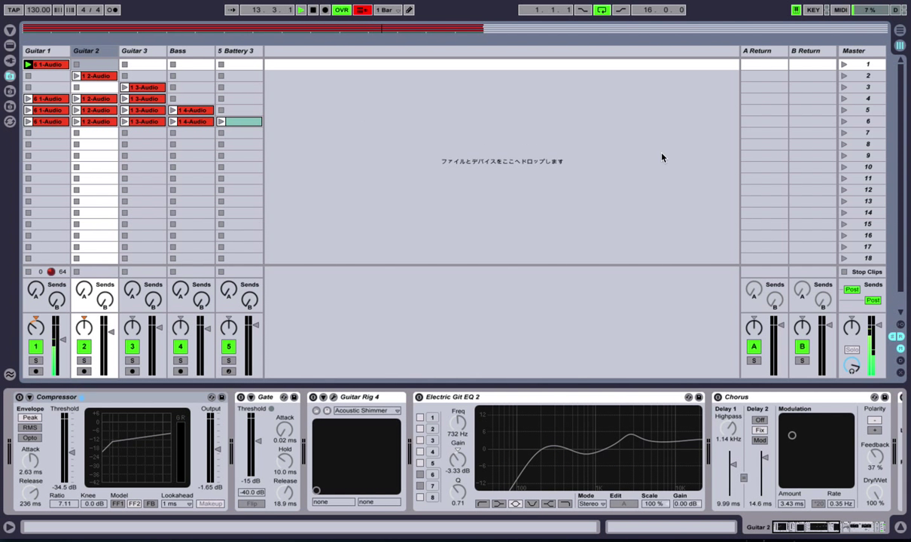
click(843, 76)
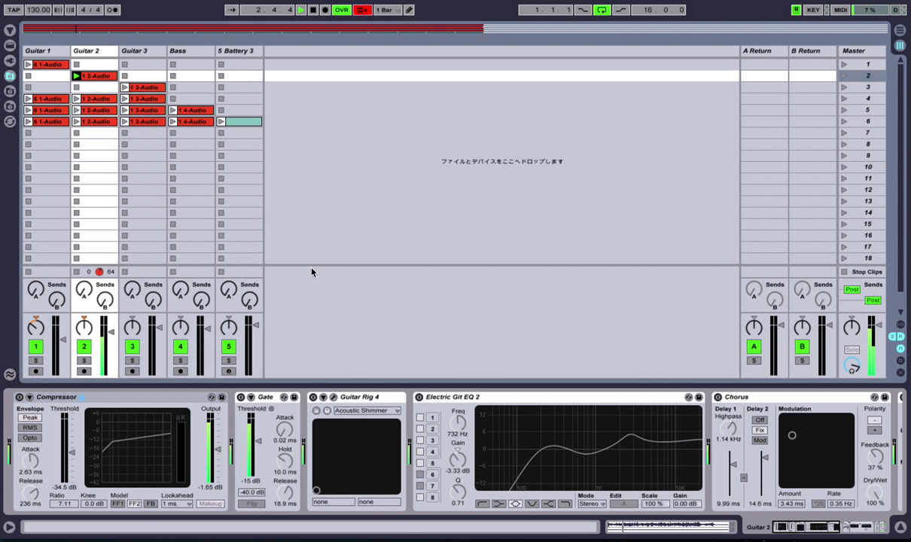
click(19, 398)
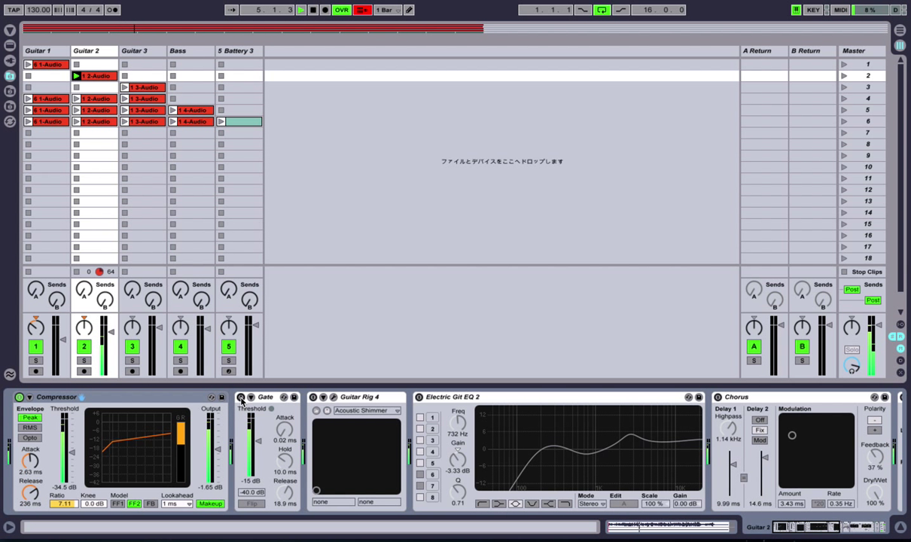
click(241, 398)
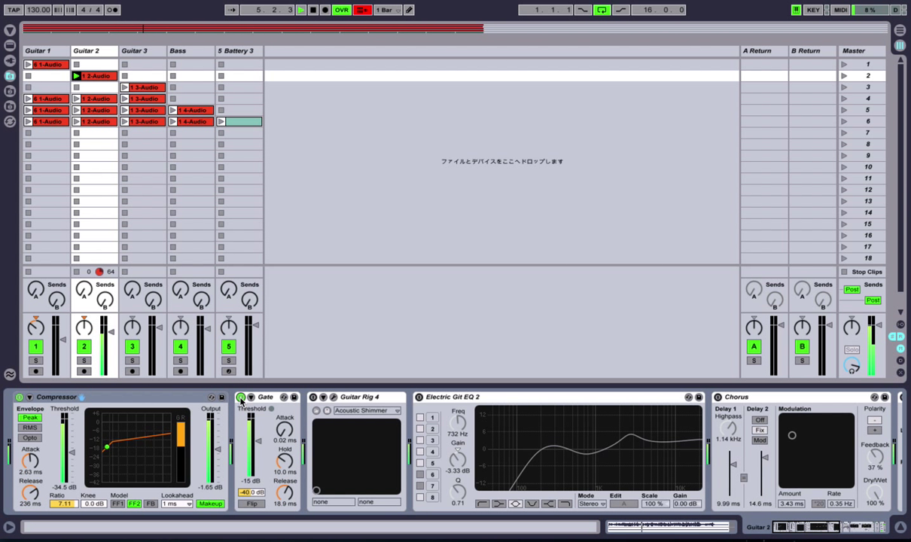
click(419, 399)
Turn on the Simple Delay, Chorus and Reverb effects on the Guitar 2 track.
scroll(729, 429, down, 3)
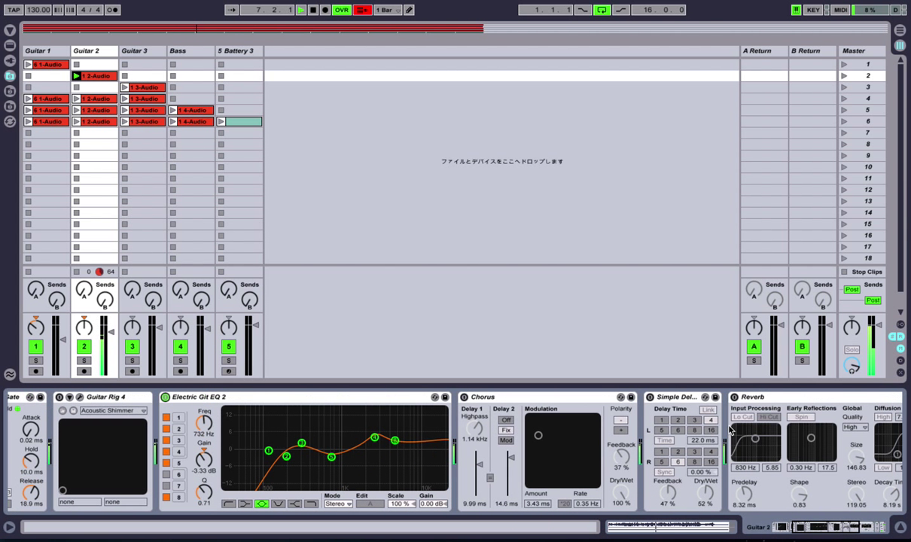
click(651, 397)
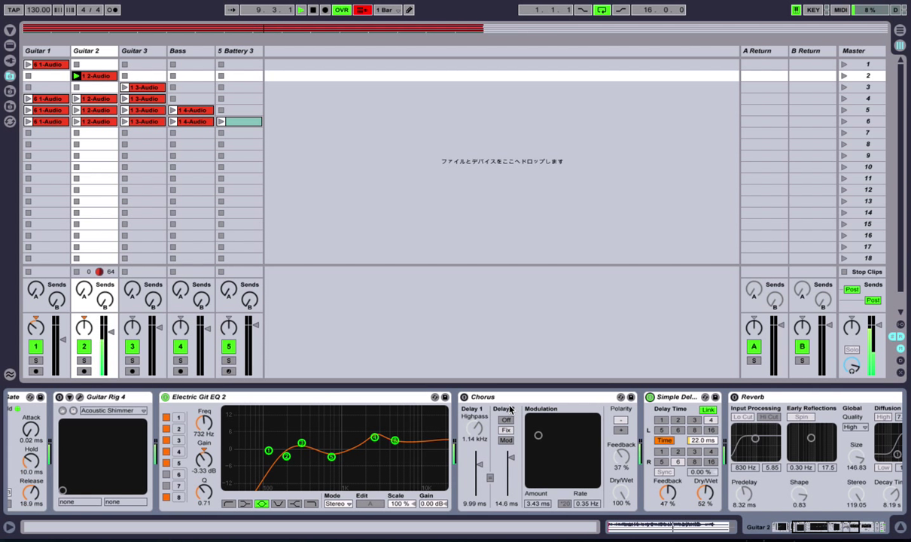
click(463, 397)
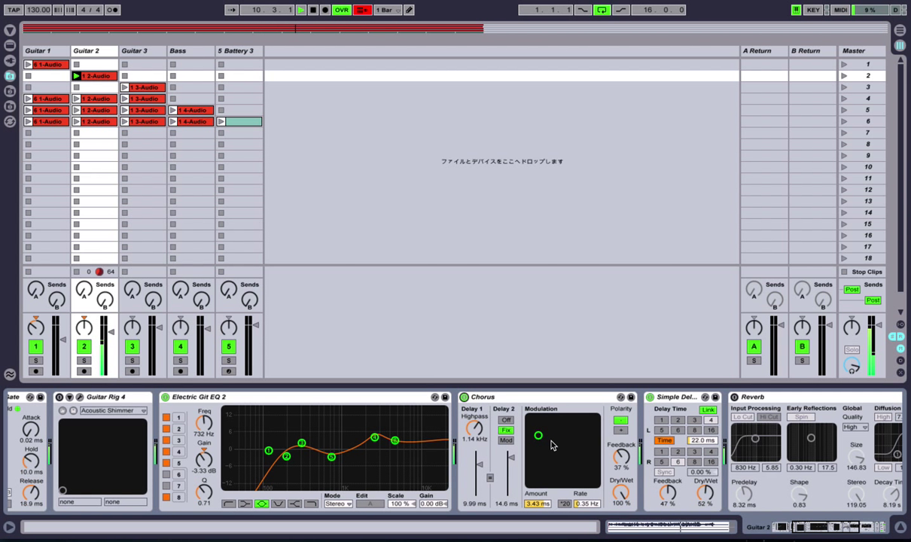
scroll(550, 446, right, 10)
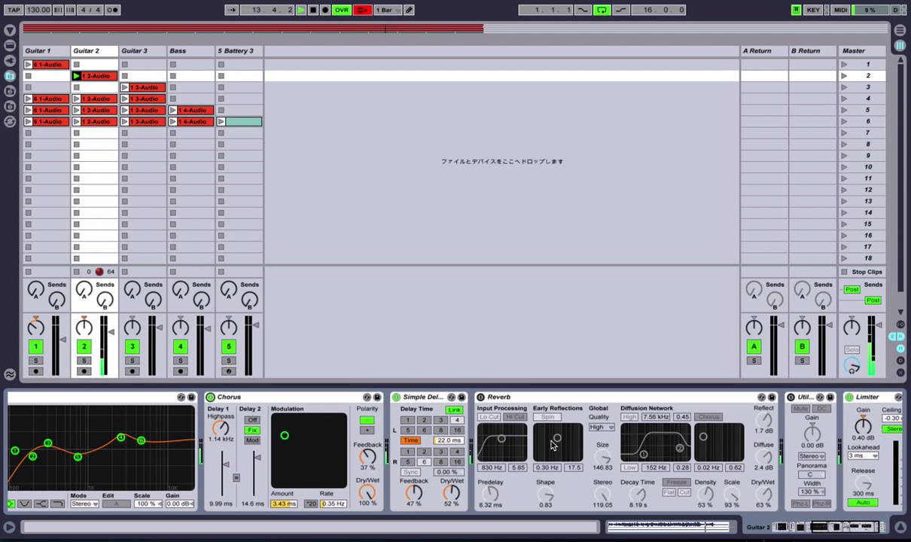
click(480, 396)
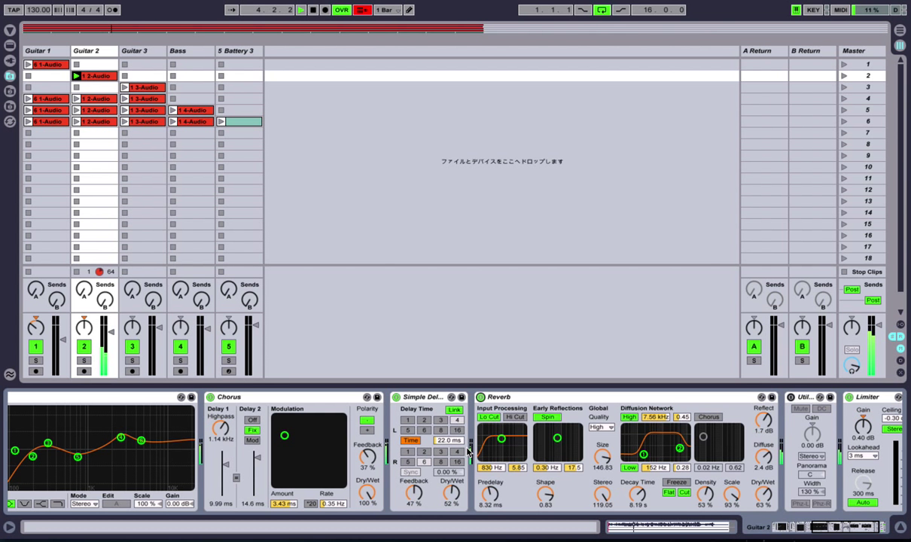
scroll(468, 451, right, 3)
scroll(468, 452, left, 20)
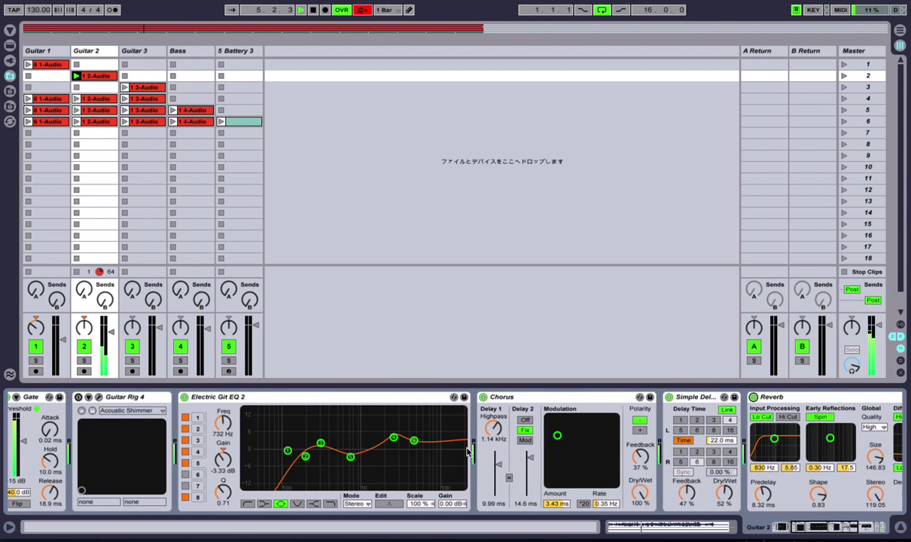
scroll(467, 452, left, 1)
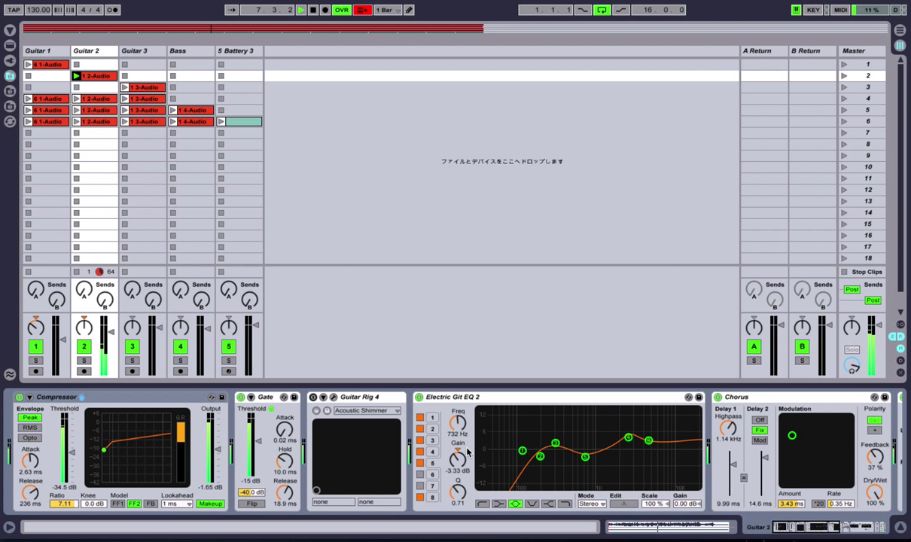
scroll(467, 451, right, 3)
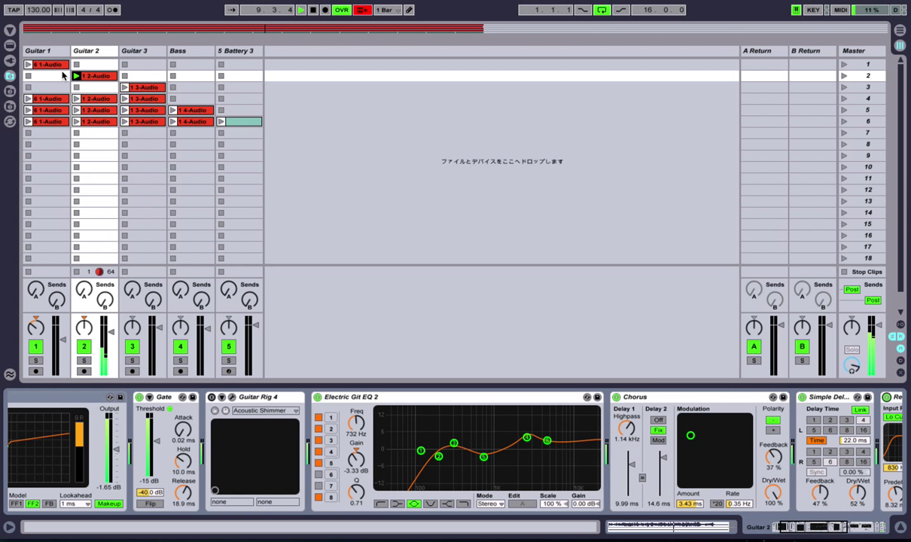
During scene 3, turn on Guitar 3's Compressor and Acoustic Git EQ 1, and launch scene 4 to play all three guitars together.
click(143, 52)
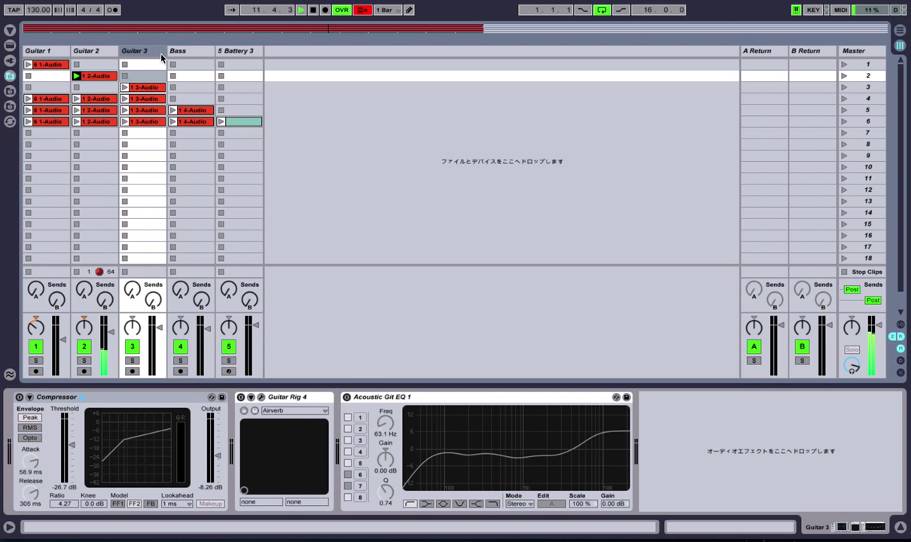
click(843, 88)
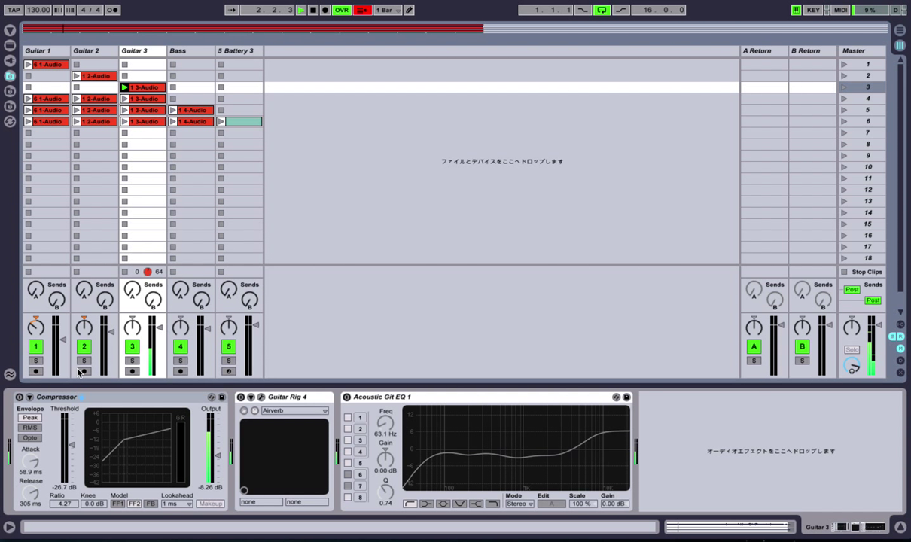
click(20, 397)
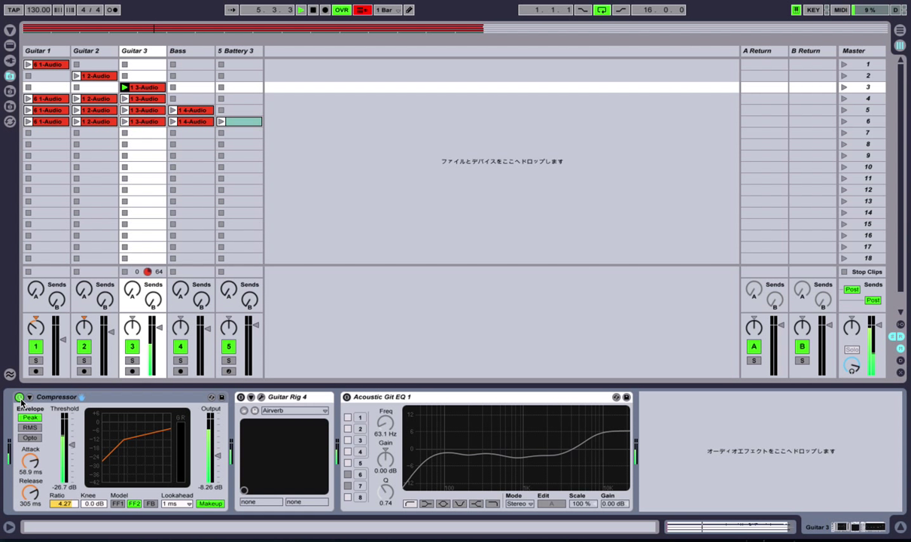
click(347, 397)
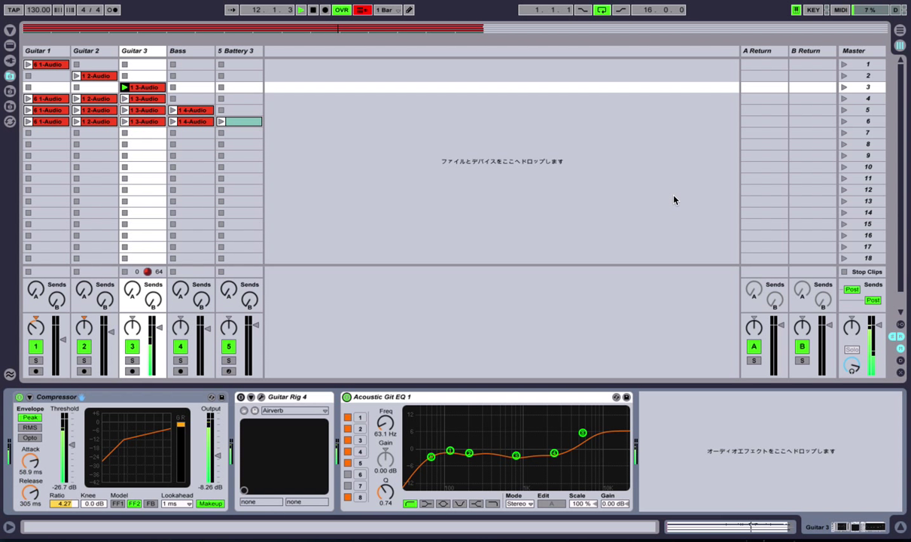
click(844, 99)
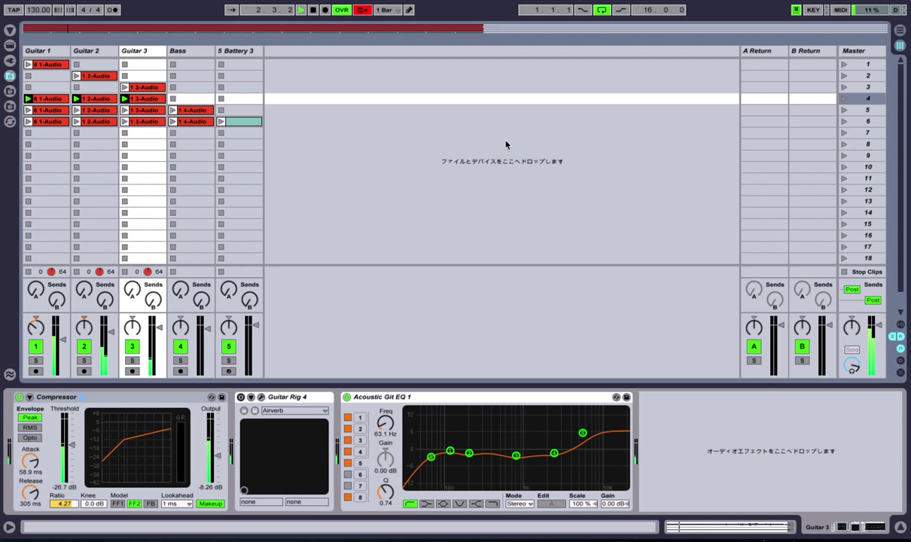
Turn on Guitar Rig 4 with the Airy Vocals preset on the Guitar 1 track and launch scene 1.
click(55, 52)
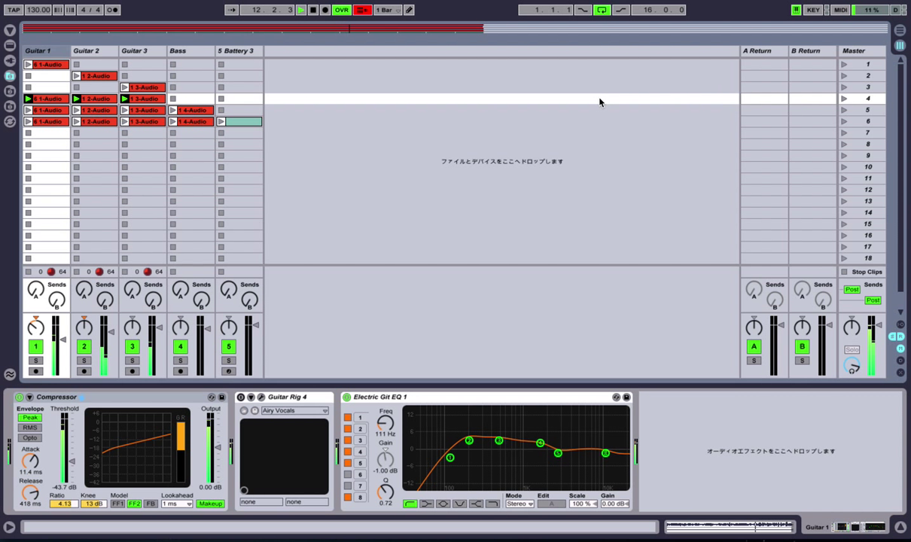
click(843, 66)
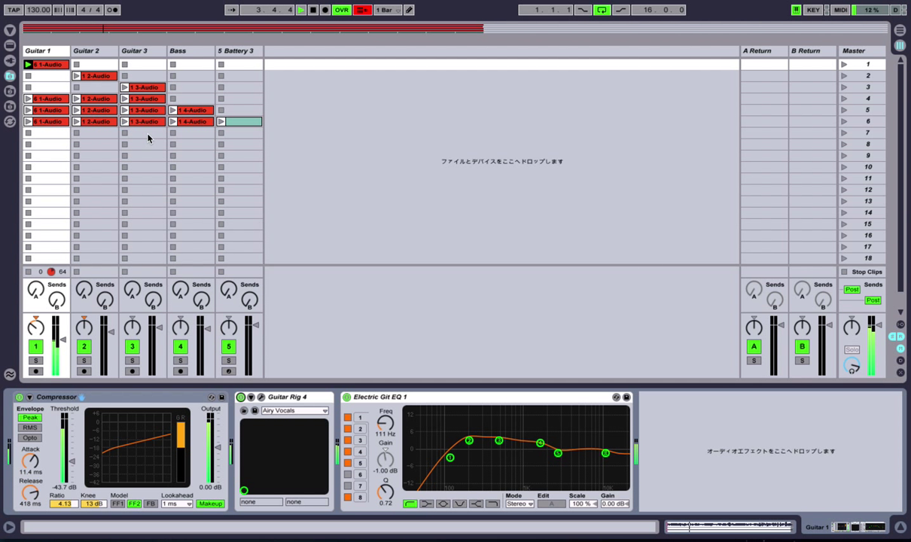
Turn on Guitar Rig 4 on the Guitar 2 track, and inspect its Acoustic Shimmer preset rack while scene 2 plays.
click(103, 53)
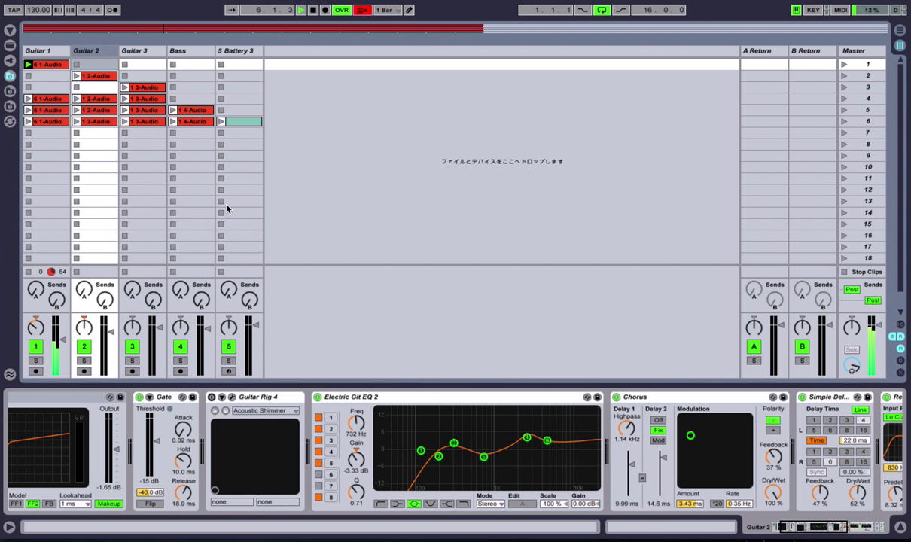
click(212, 398)
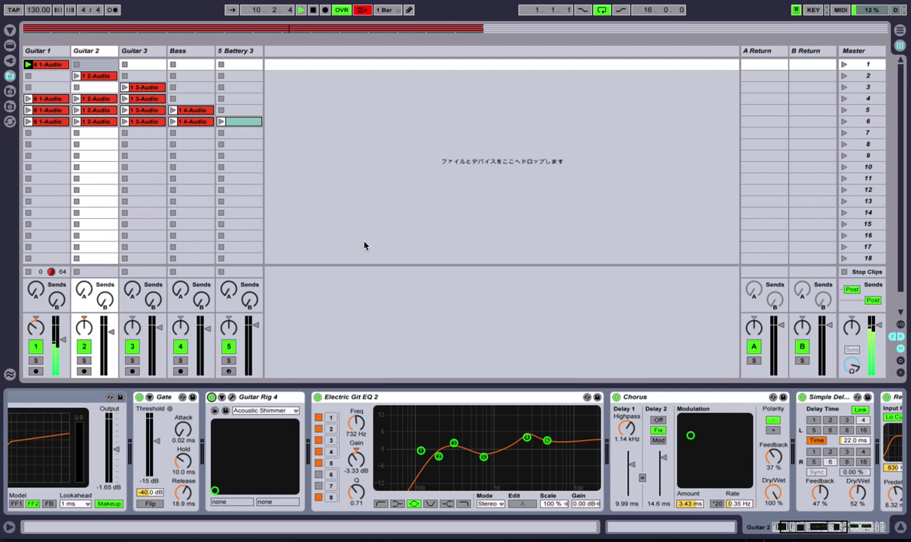
click(843, 76)
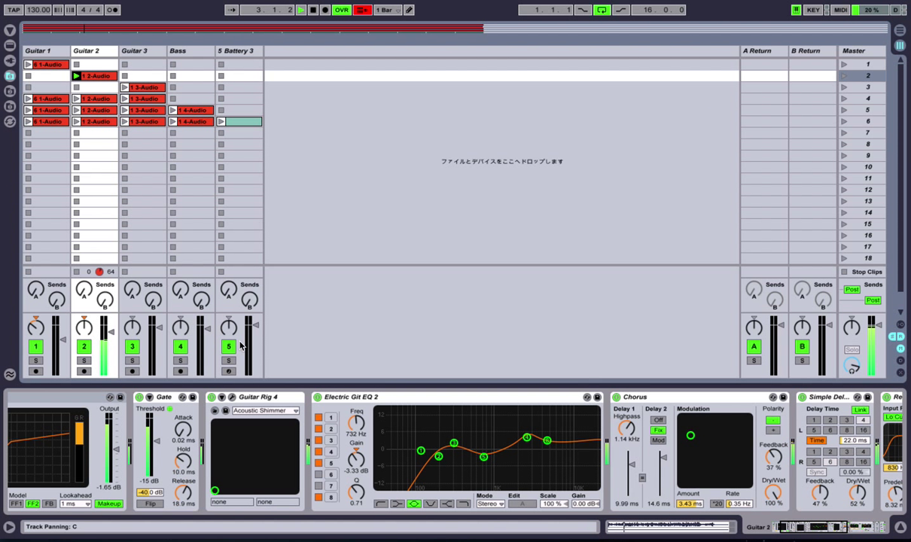
click(233, 399)
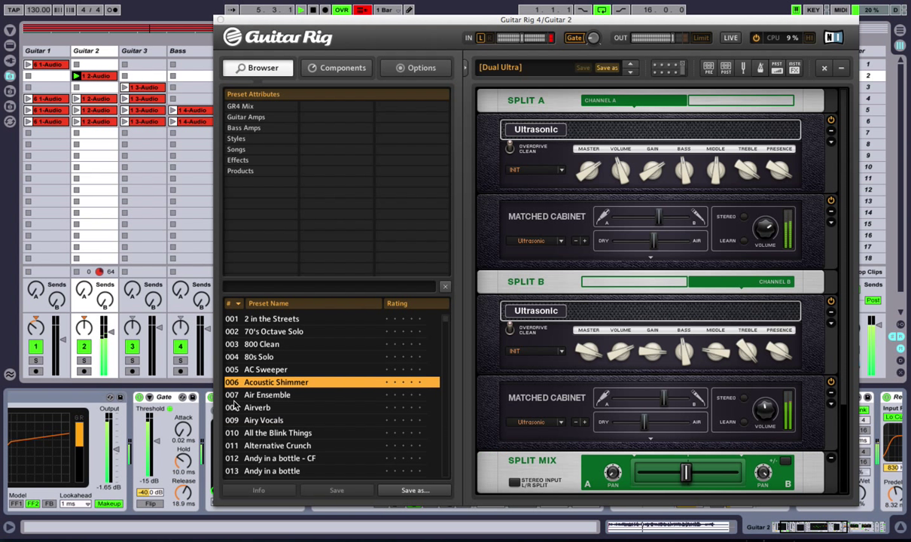
click(219, 20)
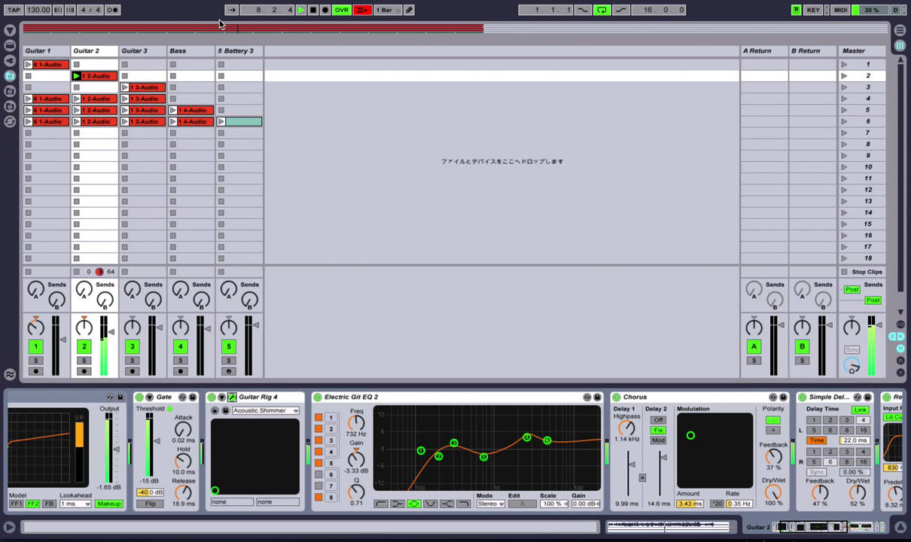
Turn on Guitar Rig 4 on the Guitar 3 track, and inspect its Airverb preset rack while scene 3 plays.
click(147, 52)
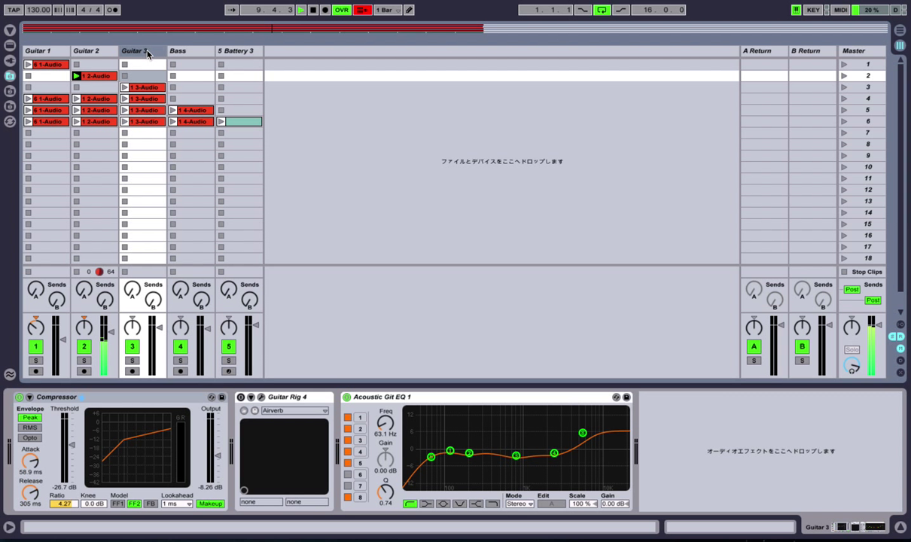
click(240, 397)
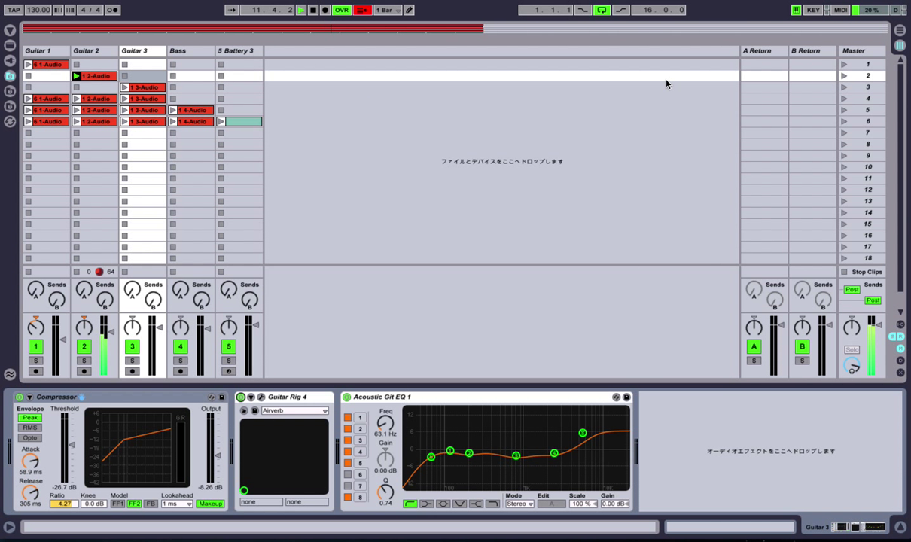
click(843, 87)
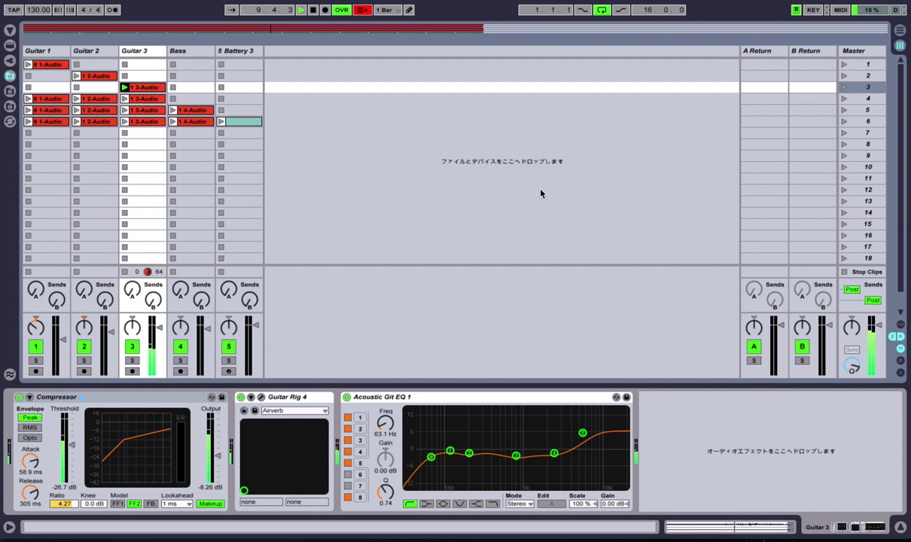
click(261, 397)
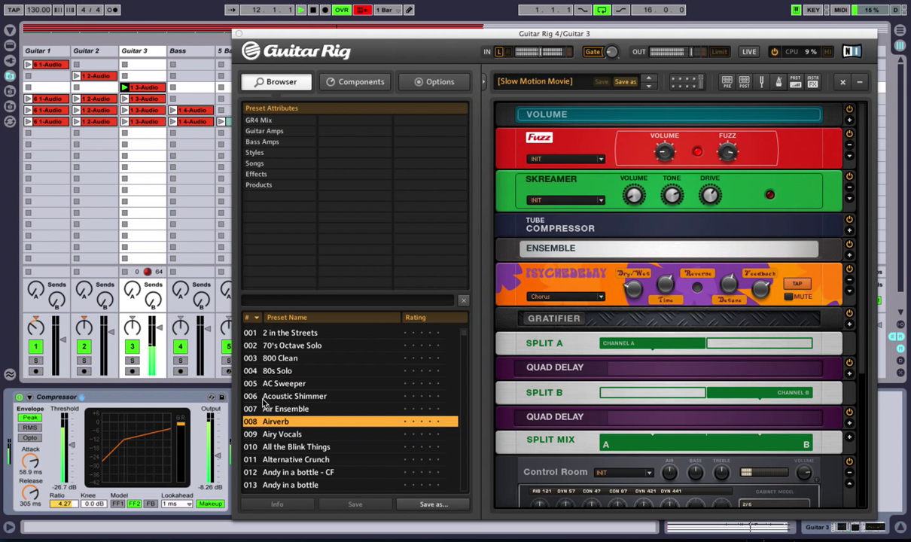
click(237, 34)
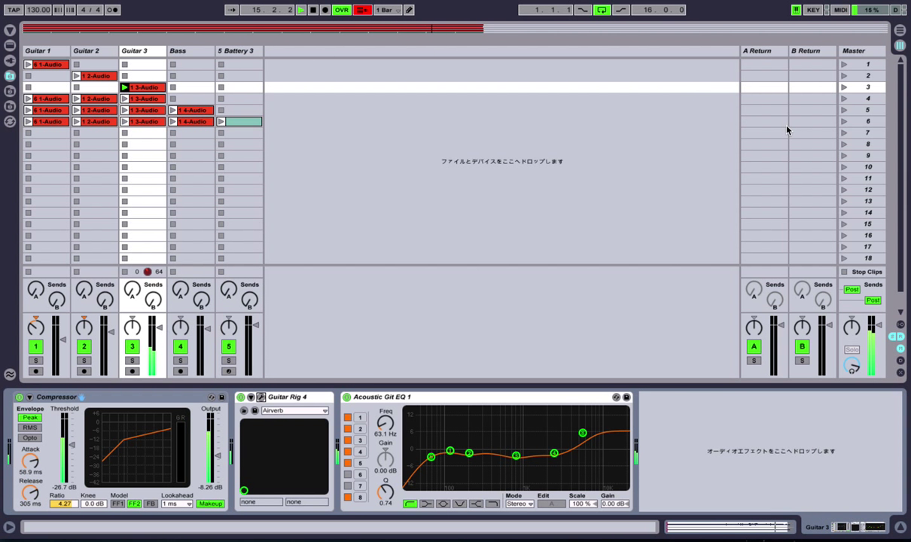
Launch scene 4 to play the three guitars together, and scene 5 to add the bass.
click(844, 98)
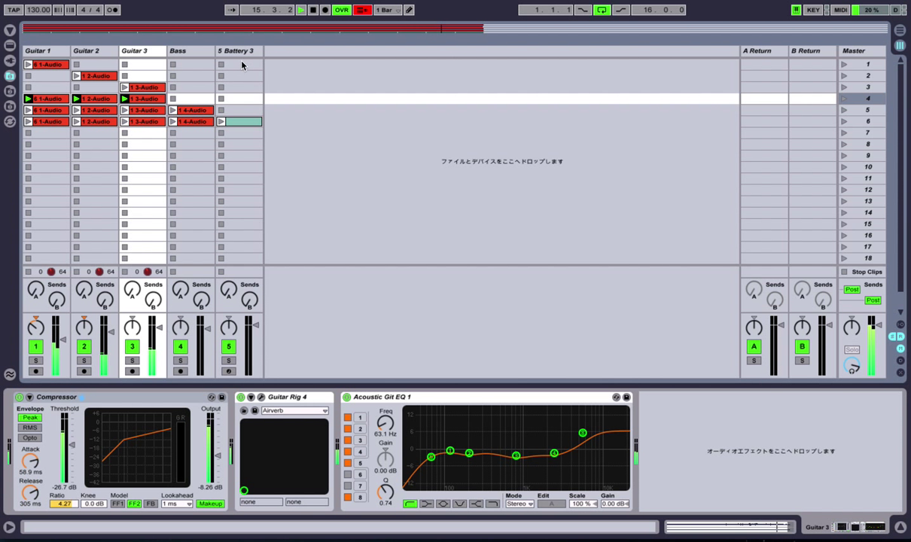
click(844, 111)
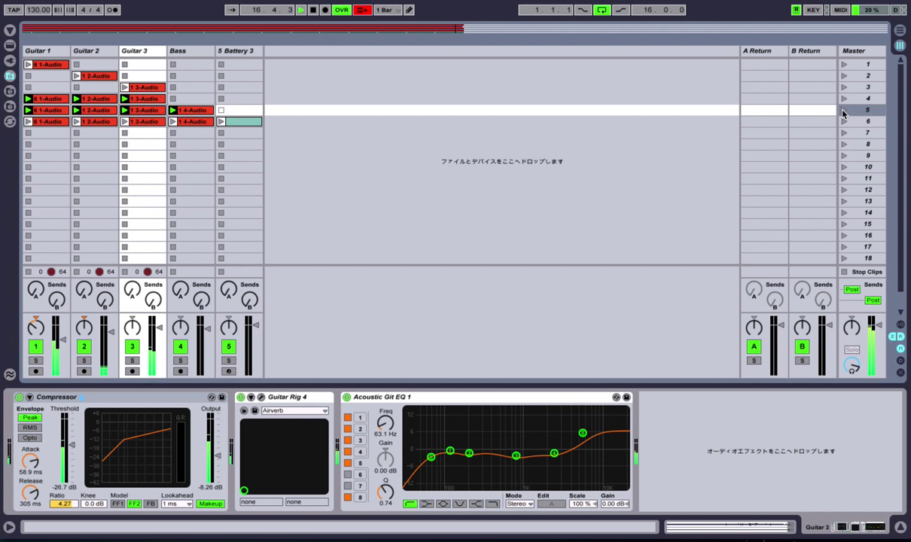
Turn on the 1976 compressor on the Bass track.
click(191, 54)
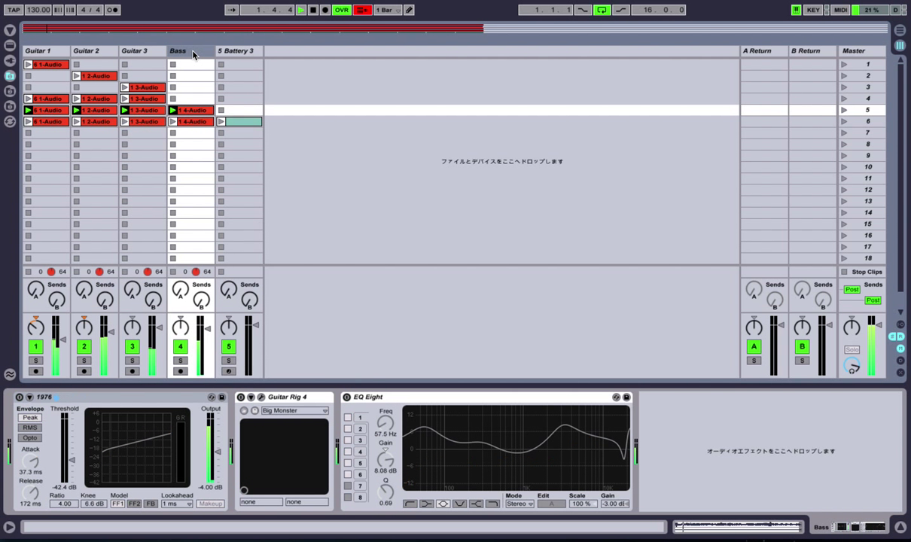
click(20, 397)
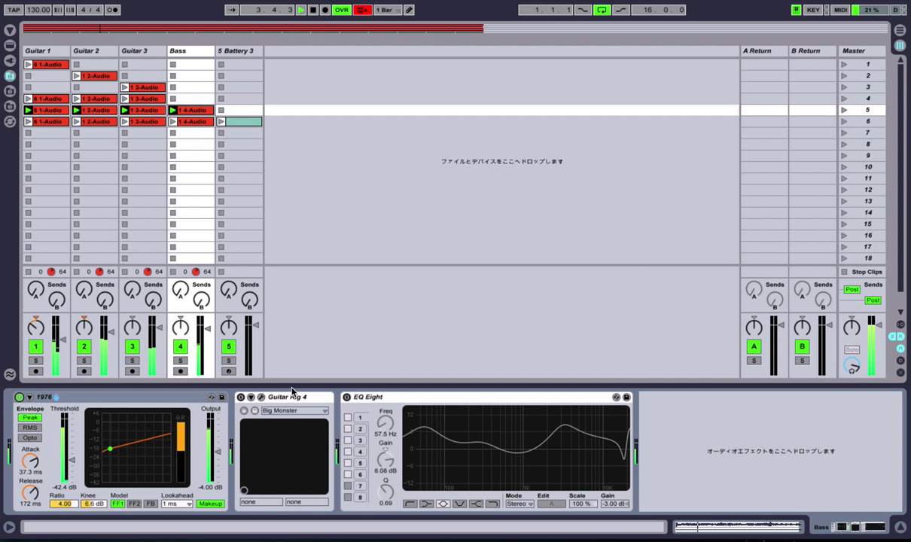
Turn on EQ Eight and Guitar Rig 4 on the Bass track while scene 5 plays.
click(347, 398)
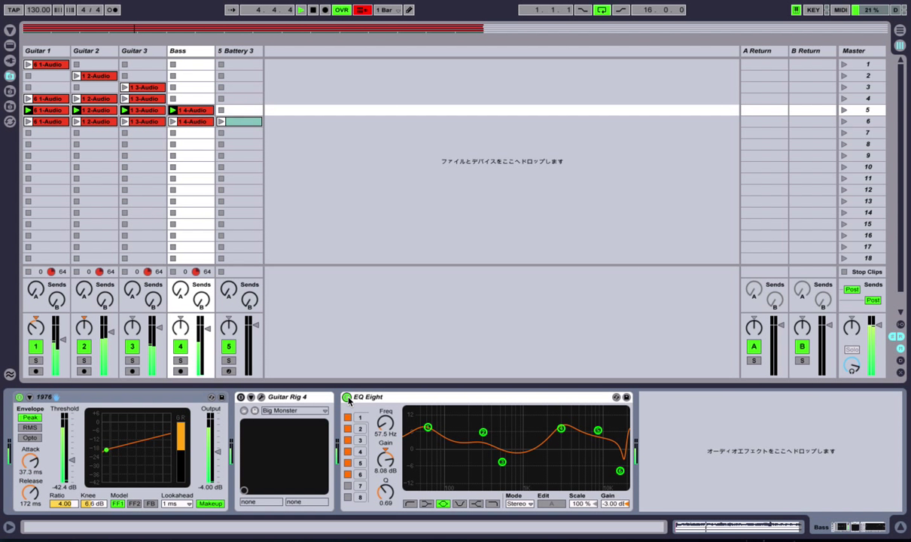
click(240, 398)
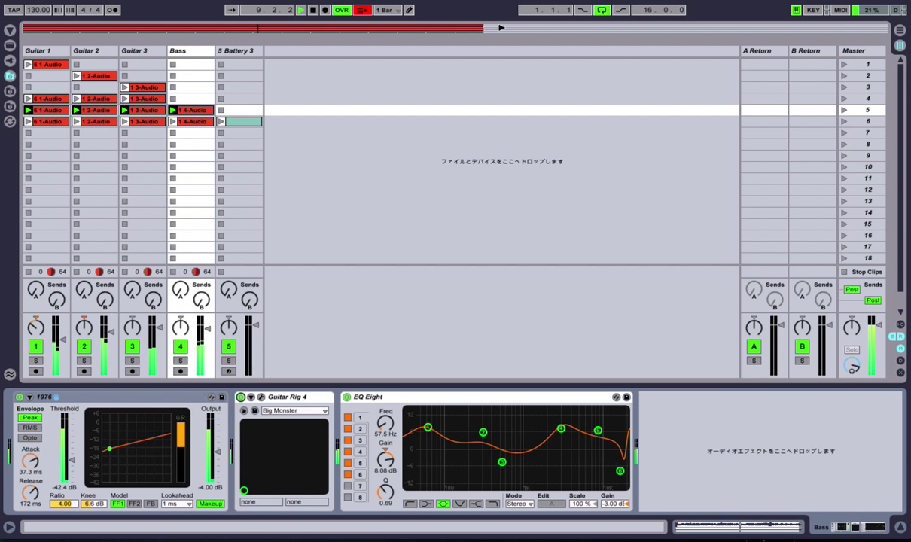
Turn off Multiband Dynamics, Rack Tom EQ 1 and Limiter on the Battery 3 track, and launch scene 6 to add the drums.
click(251, 51)
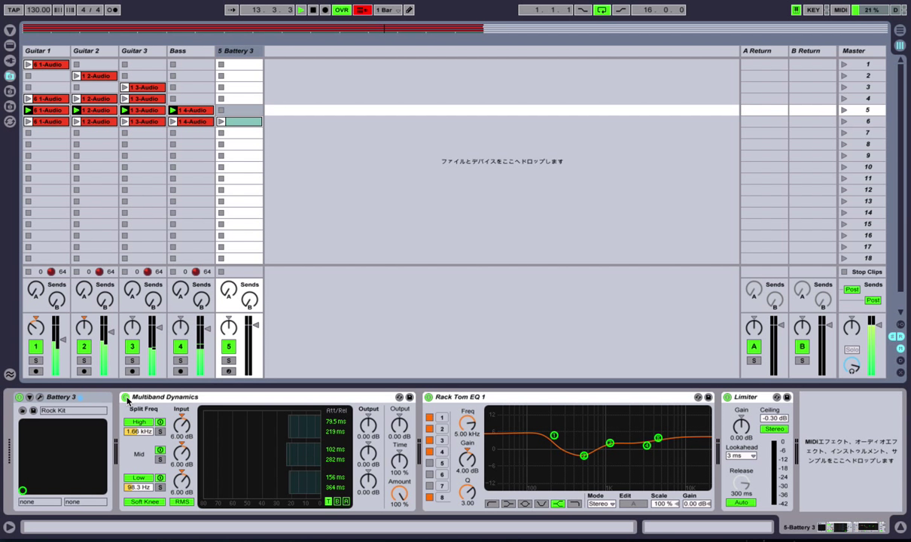
click(125, 396)
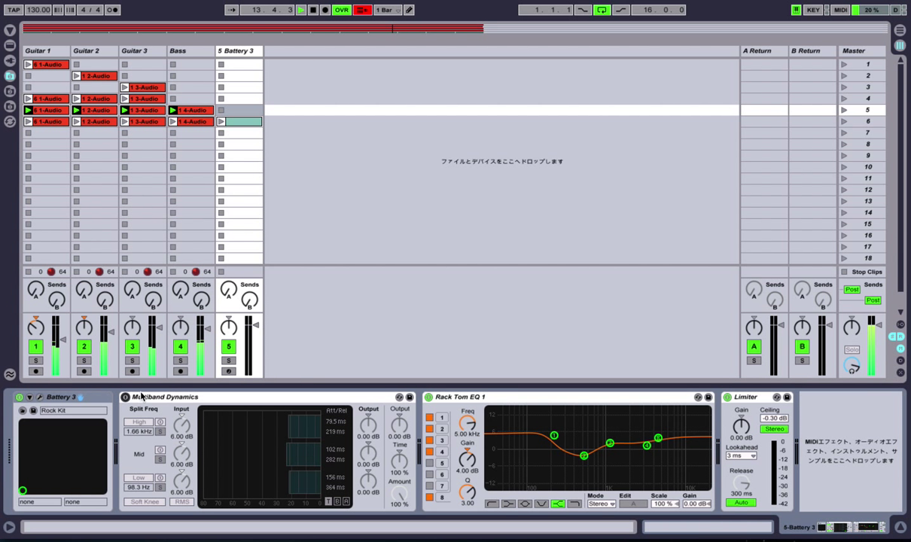
click(428, 396)
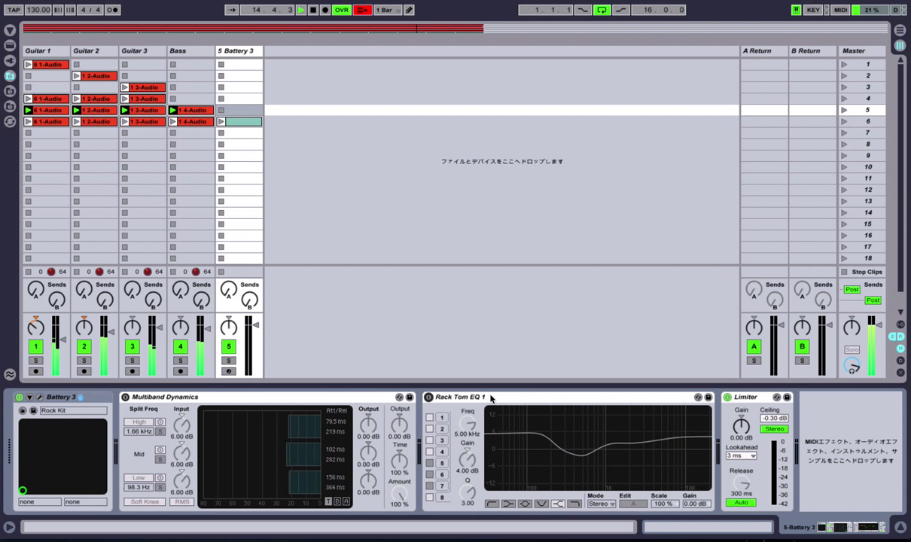
click(727, 396)
click(843, 121)
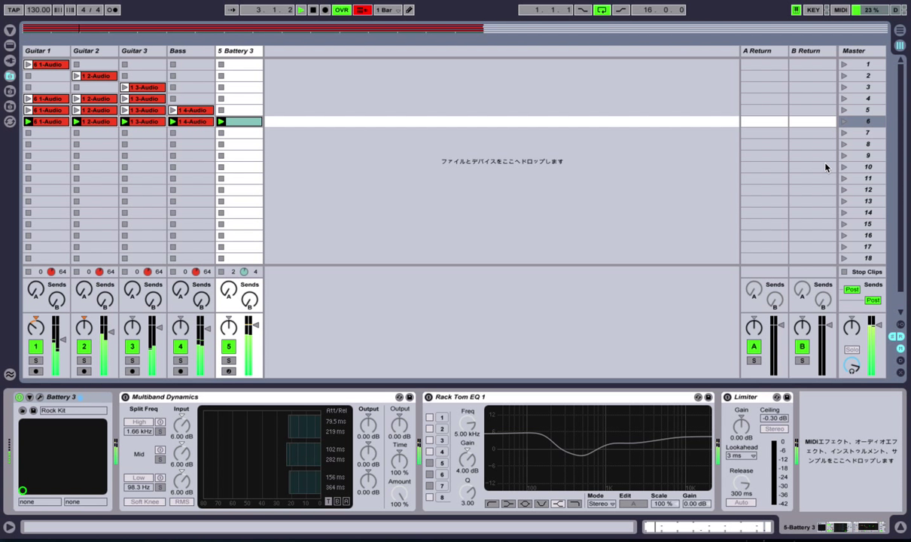
Turn on the Battery 3 track's Limiter, Rack Tom EQ 1 and Multiband Dynamics one by one during scene 6, and stop playback.
click(727, 398)
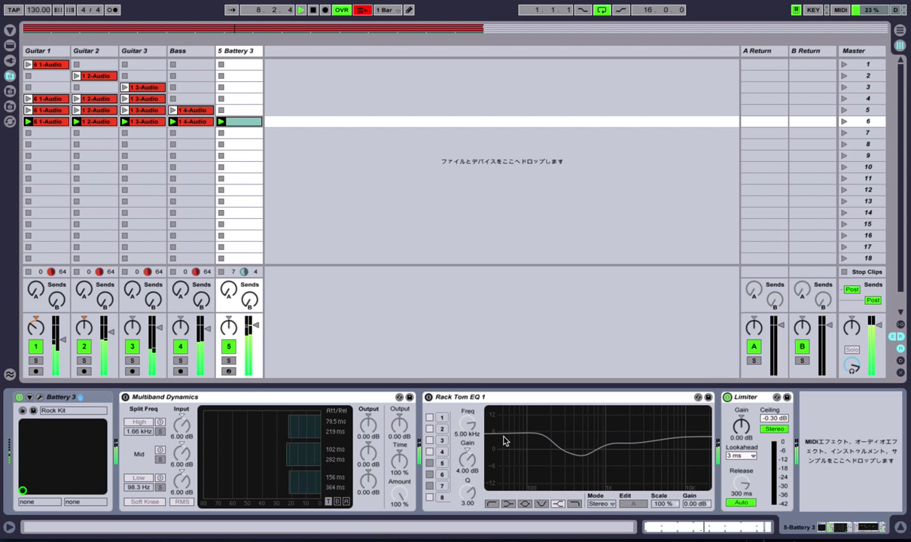
click(429, 397)
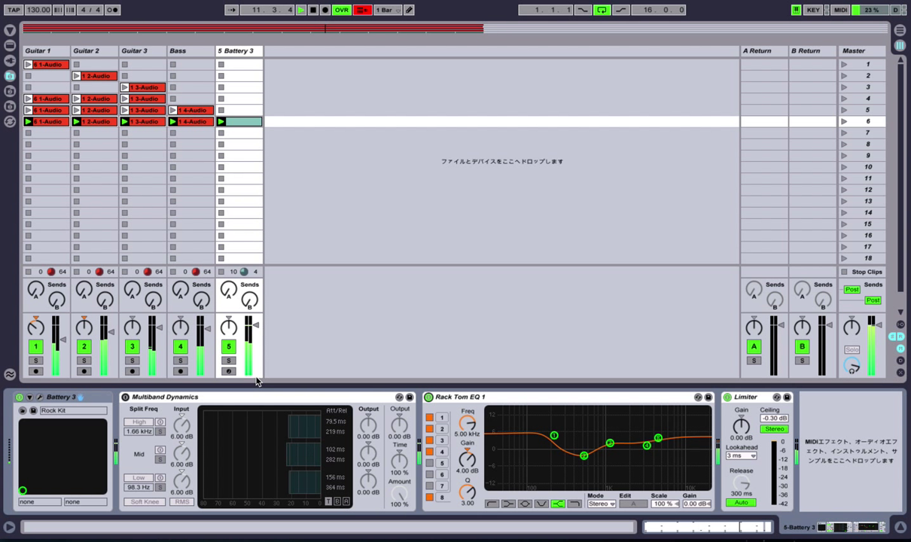
click(126, 397)
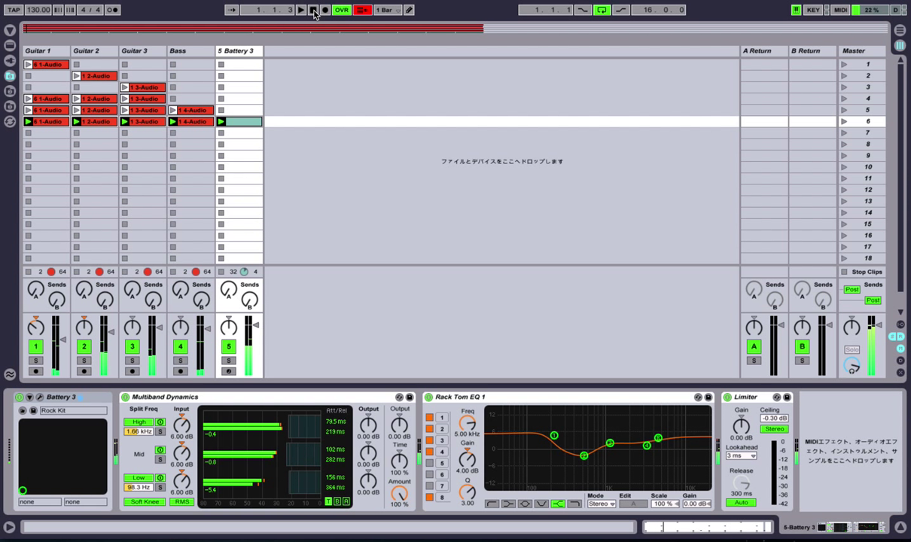
click(315, 13)
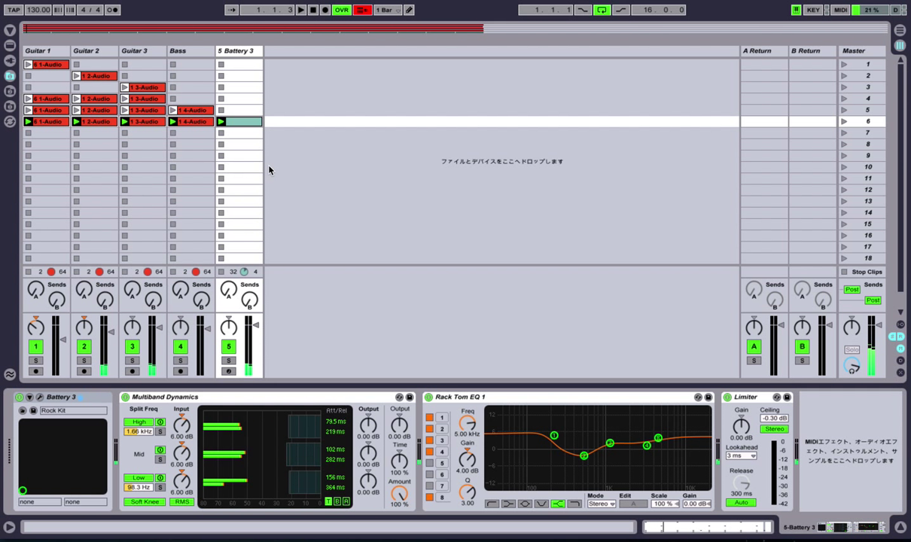